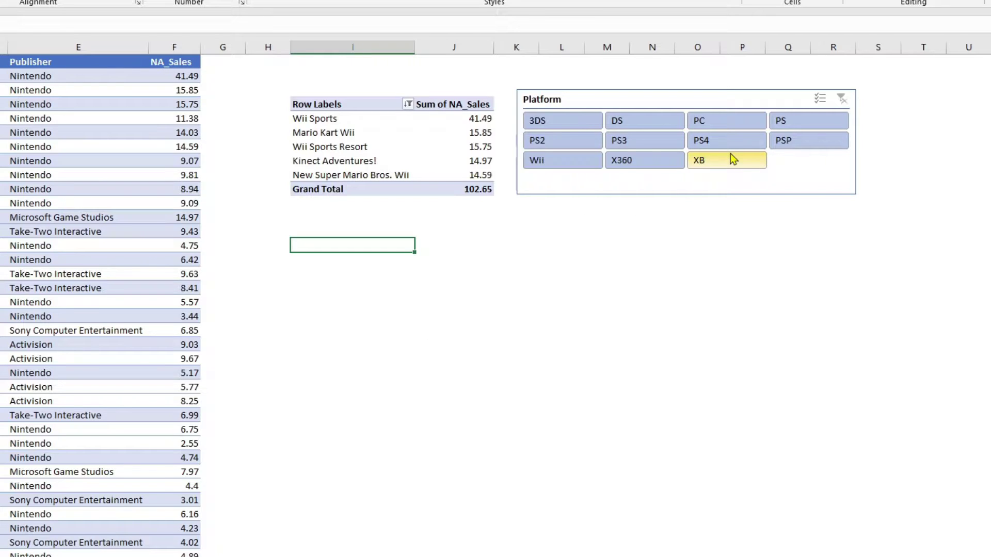
# - Try the existing Platform slicer with PS4, PS2 and Wii, then clear the filter
pyautogui.click(720, 142)
pyautogui.click(656, 140)
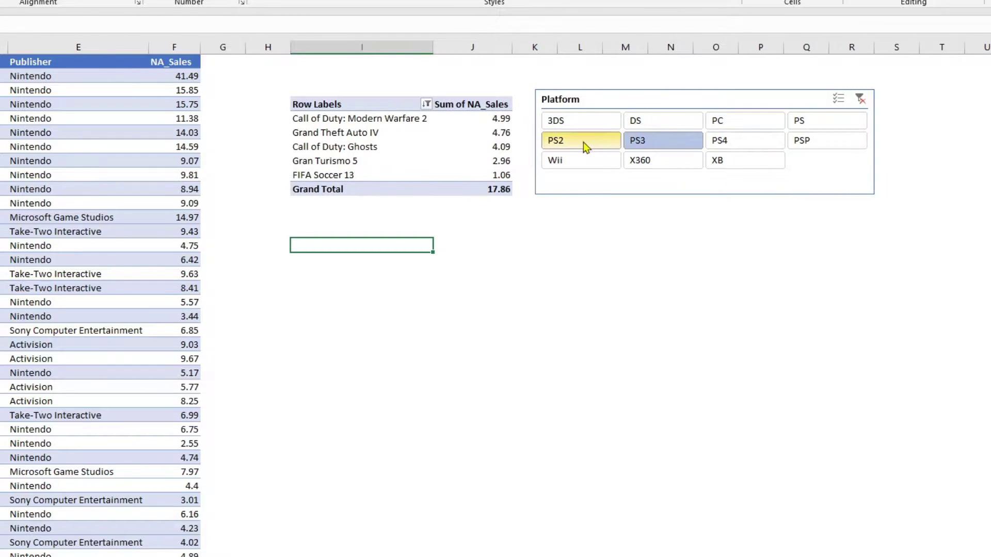
pyautogui.click(583, 142)
pyautogui.click(574, 163)
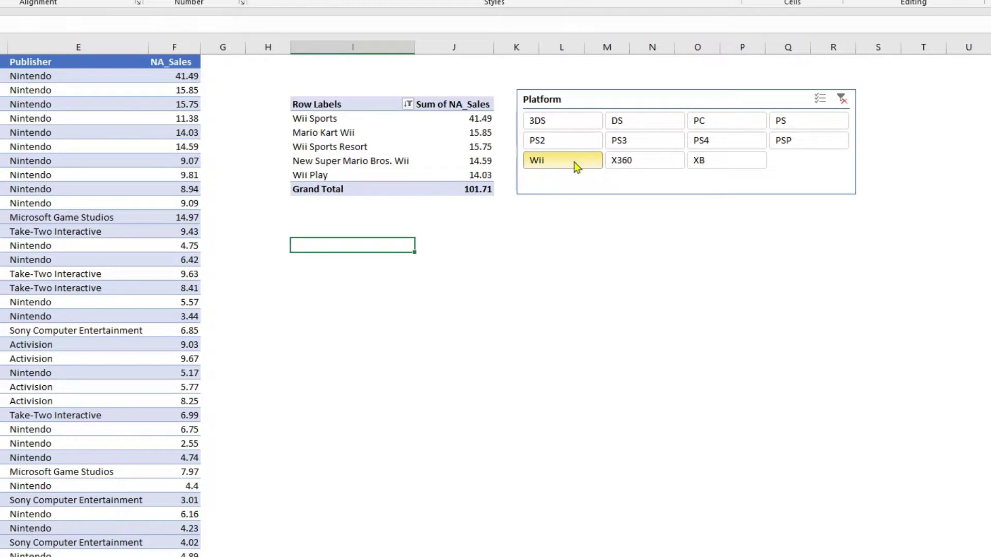
pyautogui.hotkey('alt', 'c')
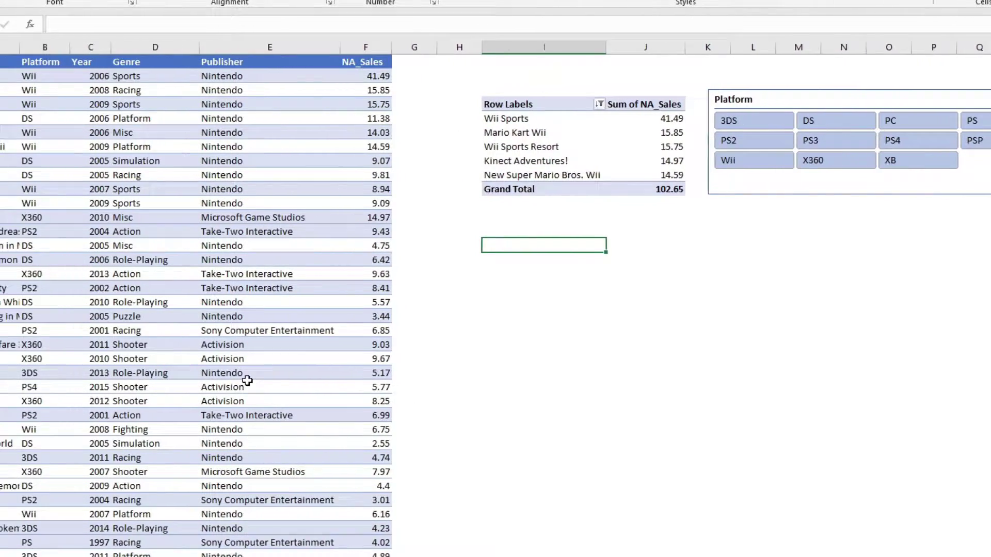
# - Select blocks of game names, NA_Sales and platforms, then filter the old pivot to PS4
pyautogui.moveTo(84, 90); pyautogui.dragTo(64, 363)
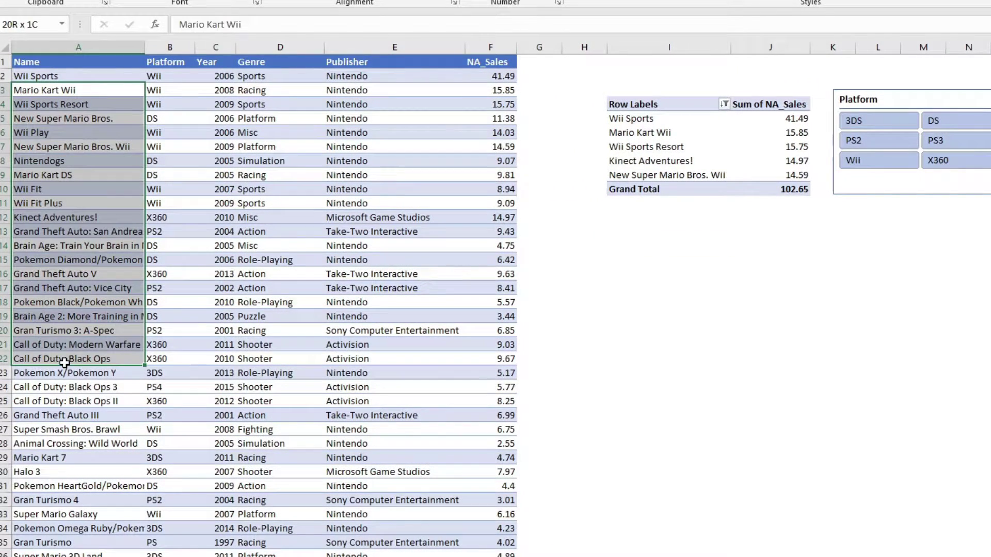
pyautogui.moveTo(489, 77); pyautogui.dragTo(489, 335)
pyautogui.click(491, 343)
pyautogui.click(685, 363)
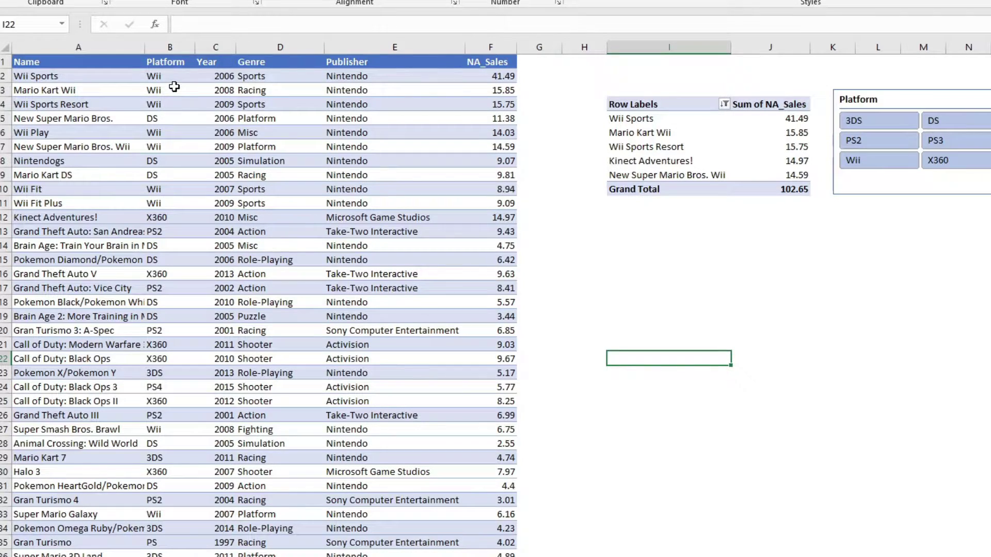
pyautogui.moveTo(174, 87); pyautogui.dragTo(171, 119)
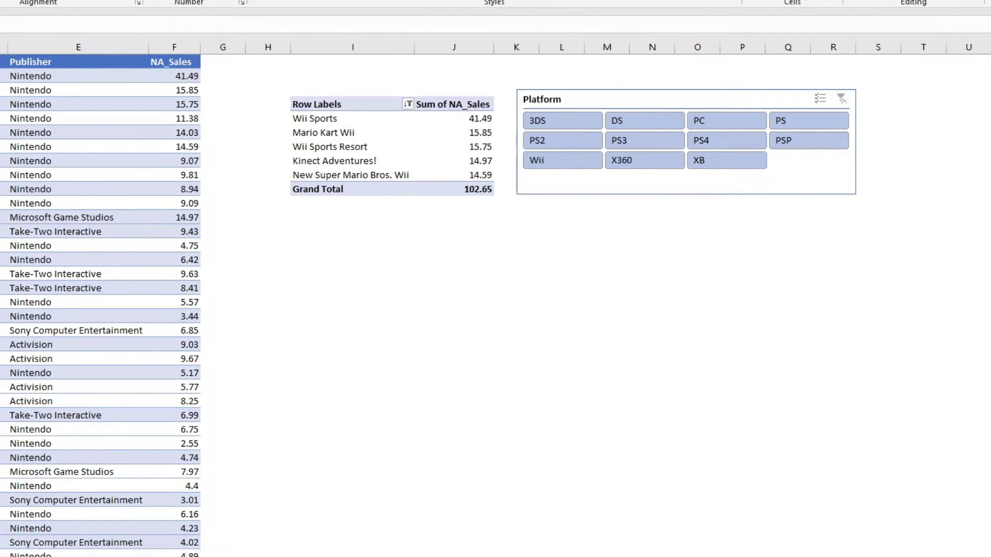
pyautogui.click(747, 145)
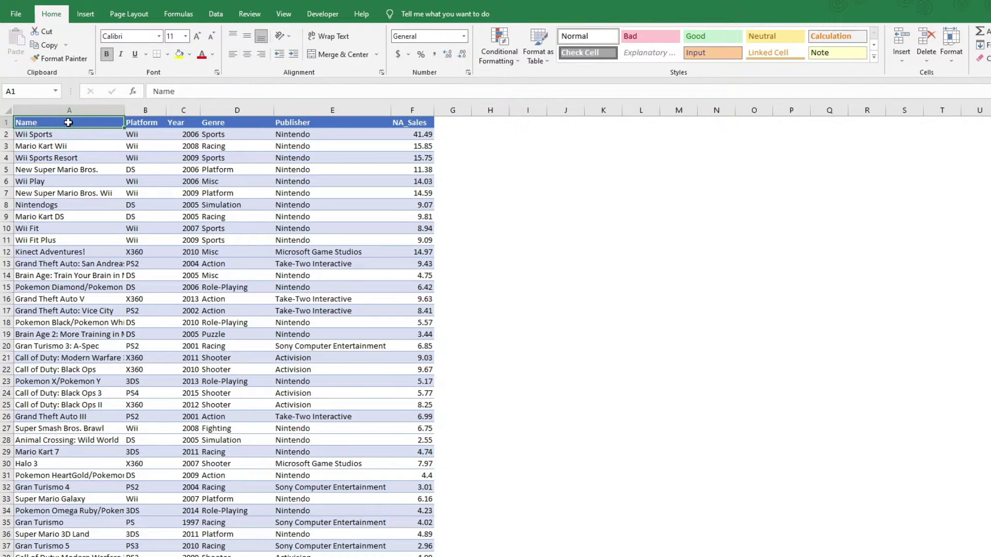
# - Insert a pivot table from A1:F72 into the existing worksheet at Data!$I$4
pyautogui.moveTo(62, 121); pyautogui.dragTo(398, 534)
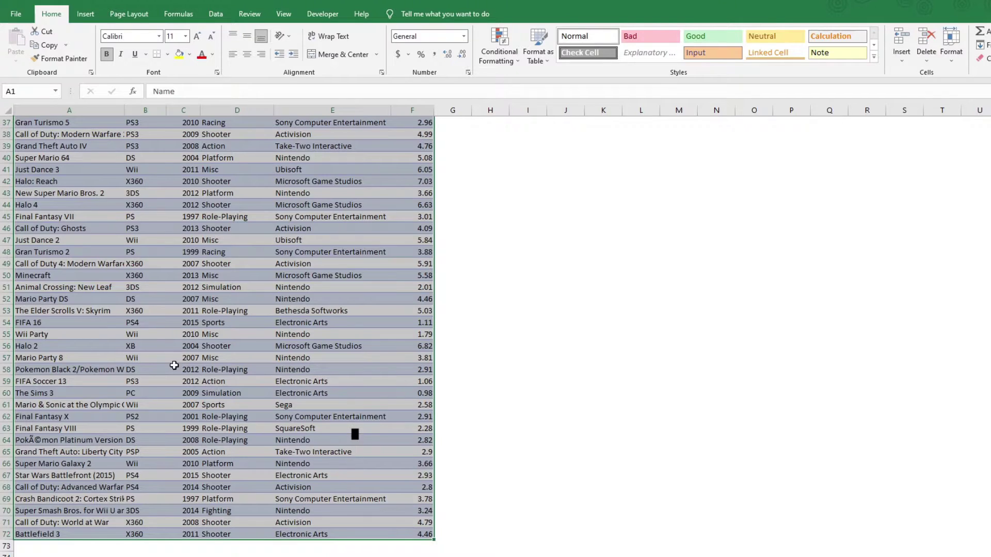
pyautogui.click(85, 14)
pyautogui.click(20, 44)
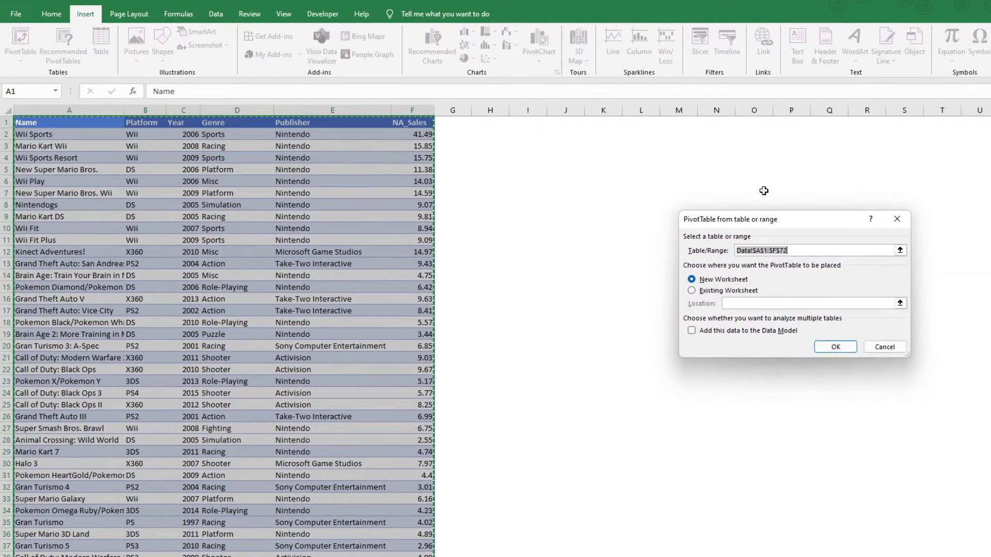
pyautogui.click(695, 291)
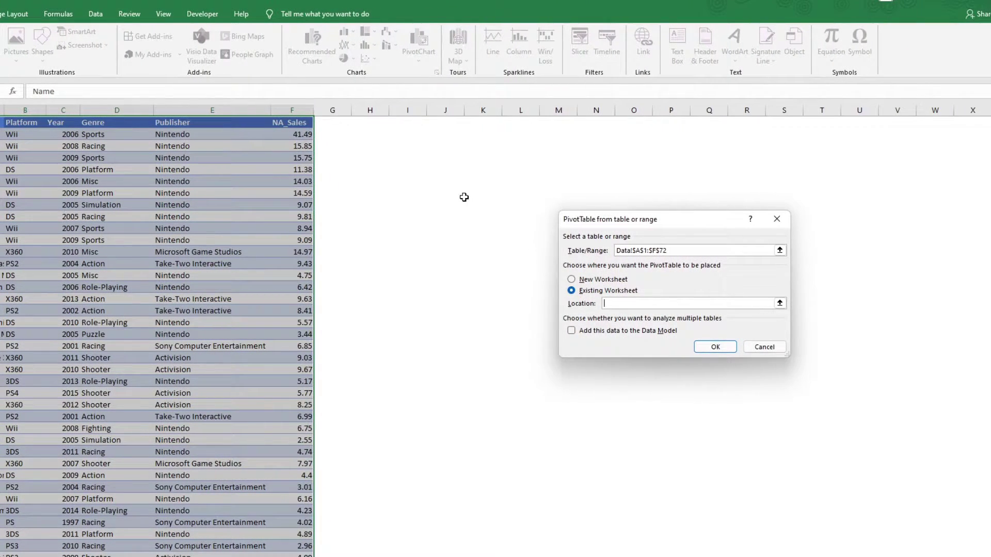
pyautogui.click(413, 158)
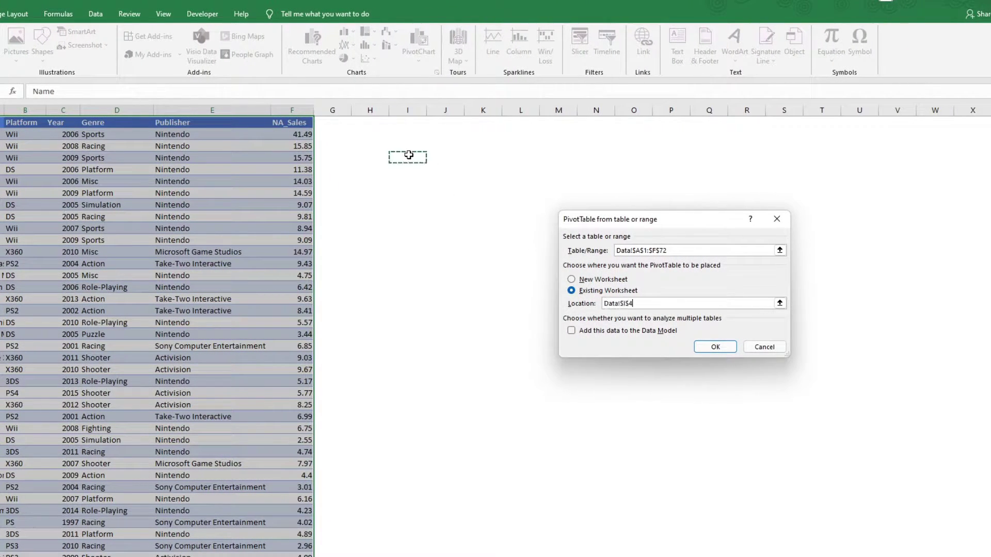
pyautogui.click(714, 347)
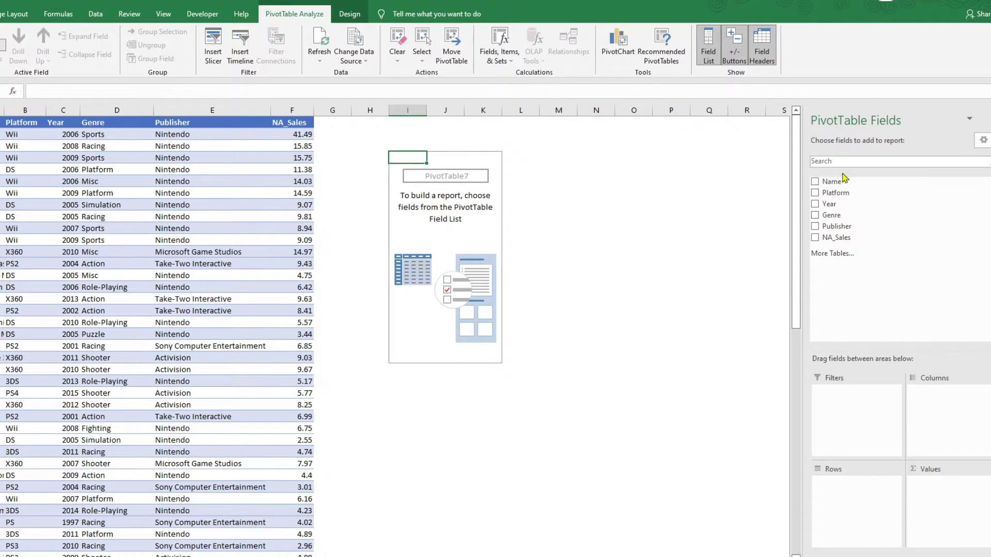
# - Put Name in the pivot rows and Sum of NA_Sales in the values
pyautogui.moveTo(831, 181); pyautogui.dragTo(847, 501)
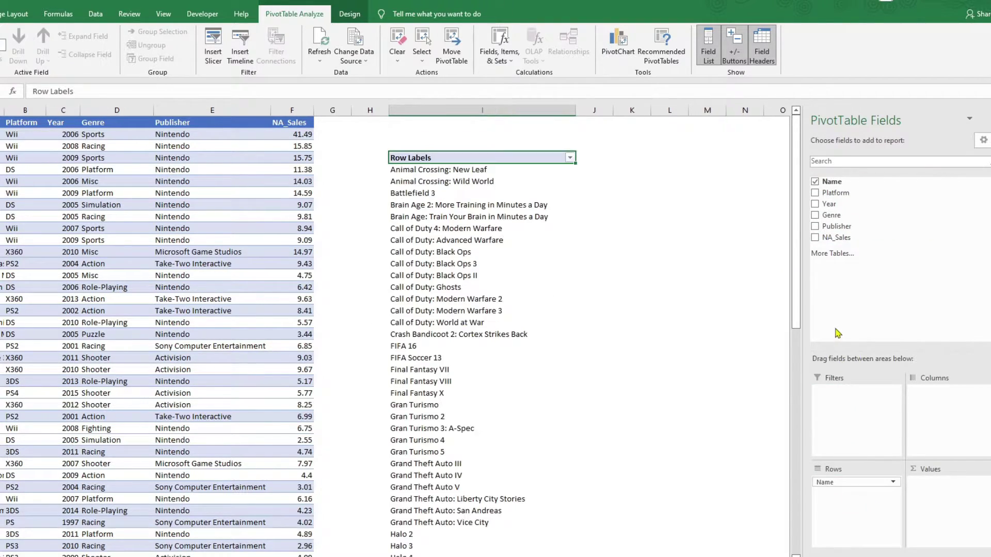
pyautogui.moveTo(830, 238); pyautogui.dragTo(945, 497)
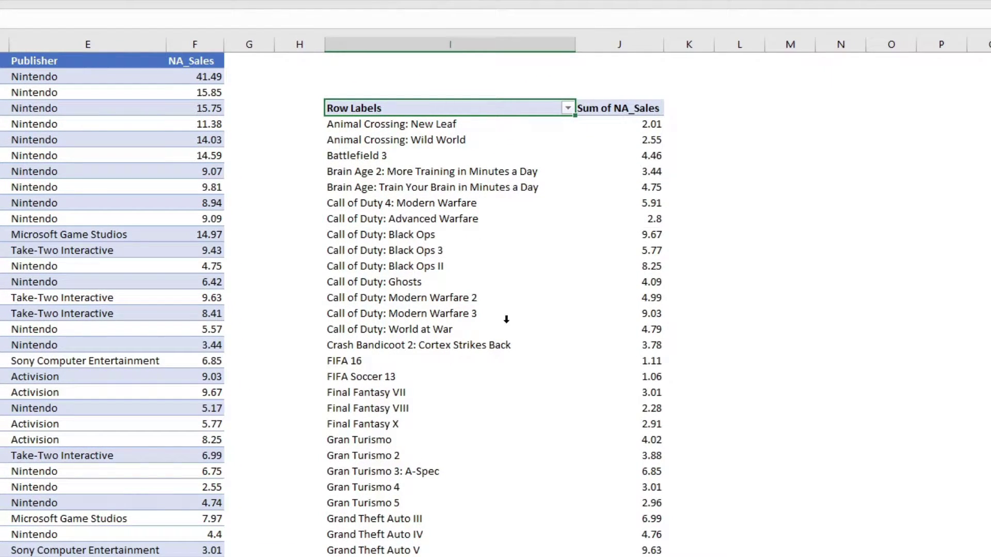
pyautogui.moveTo(625, 452)
# - Sort the games largest to smallest by Sum of NA_Sales, with Wii Sports (41.49) on top
pyautogui.click(642, 184)
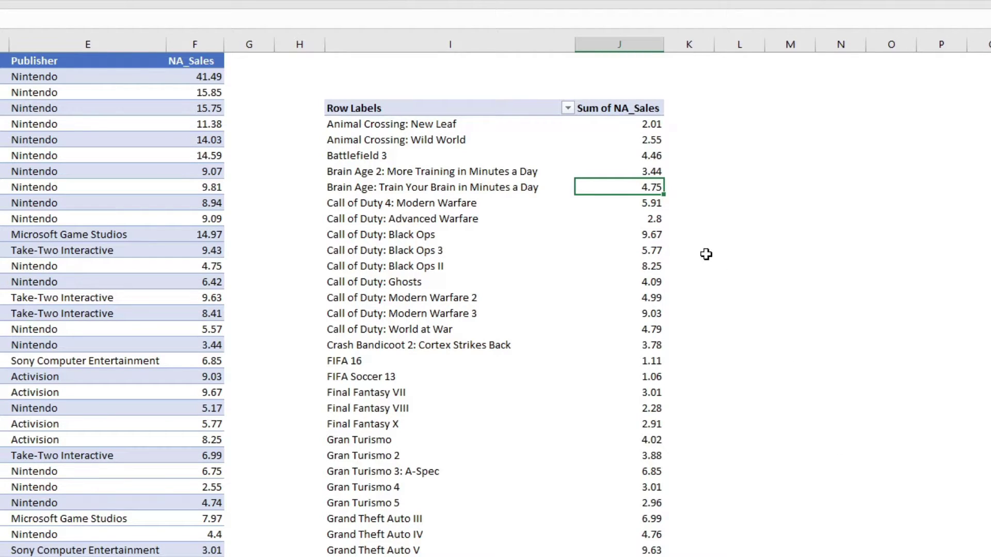
pyautogui.rightClick(638, 193)
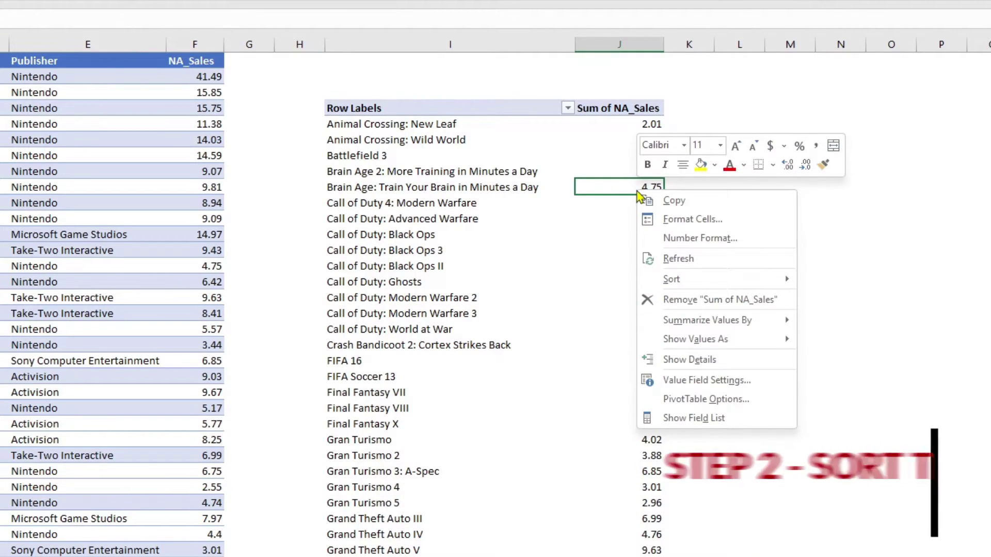
pyautogui.moveTo(655, 283)
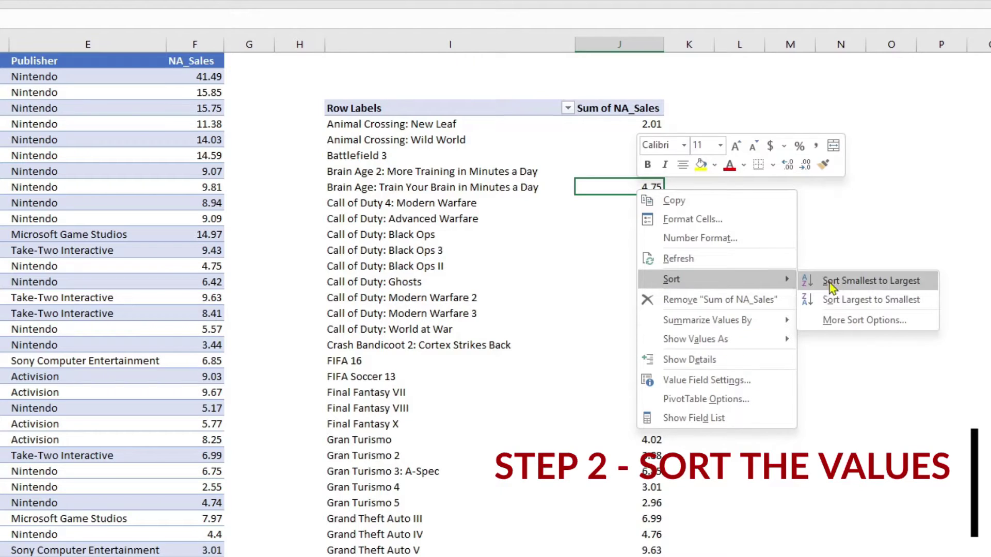
pyautogui.click(869, 303)
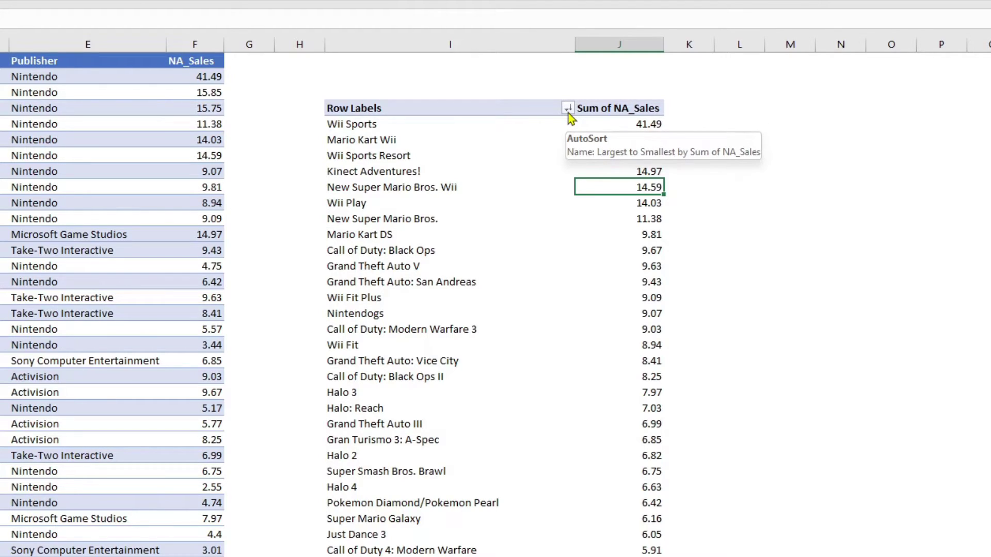
# - Apply a Top 5 filter on game names by Sum of NA_Sales, giving a 102.65 total
pyautogui.click(568, 109)
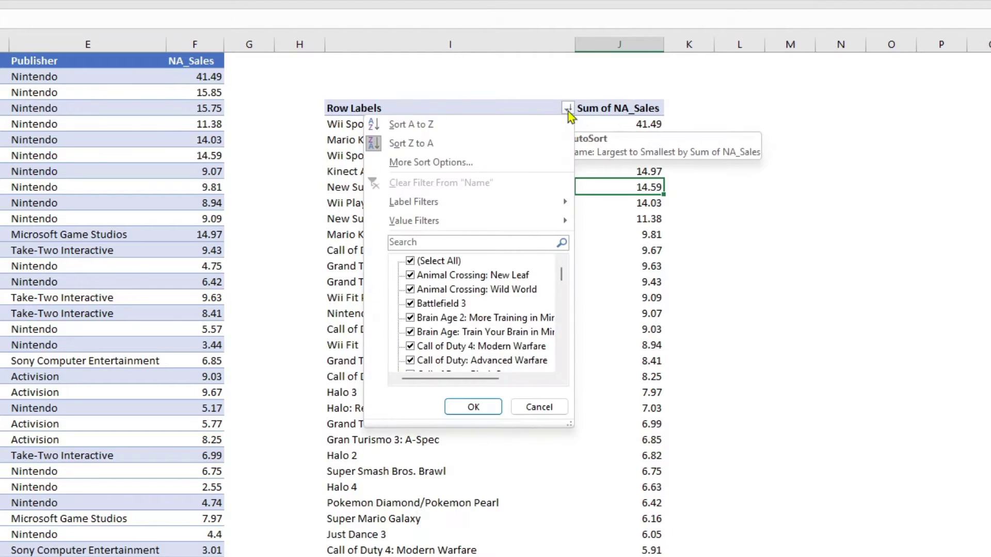
pyautogui.moveTo(431, 226)
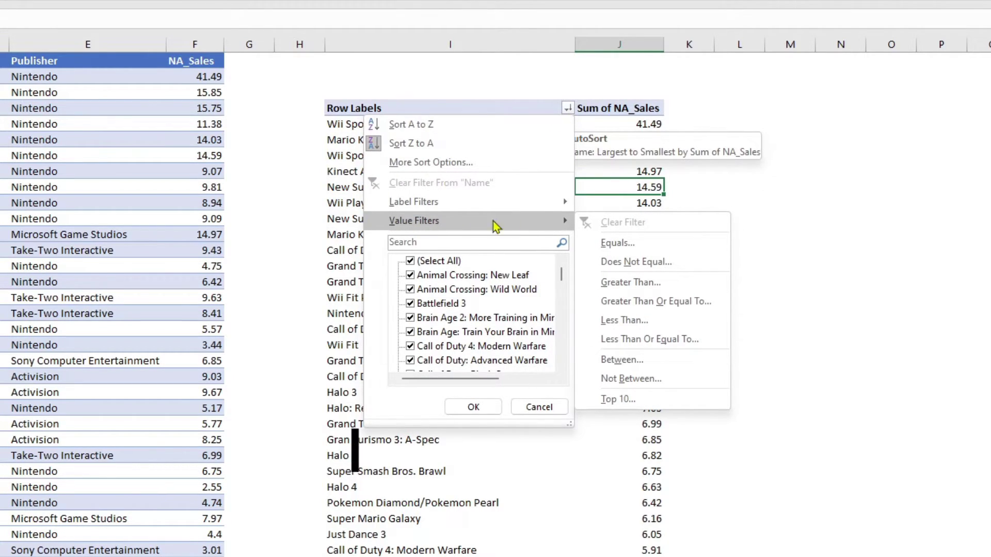
pyautogui.click(617, 399)
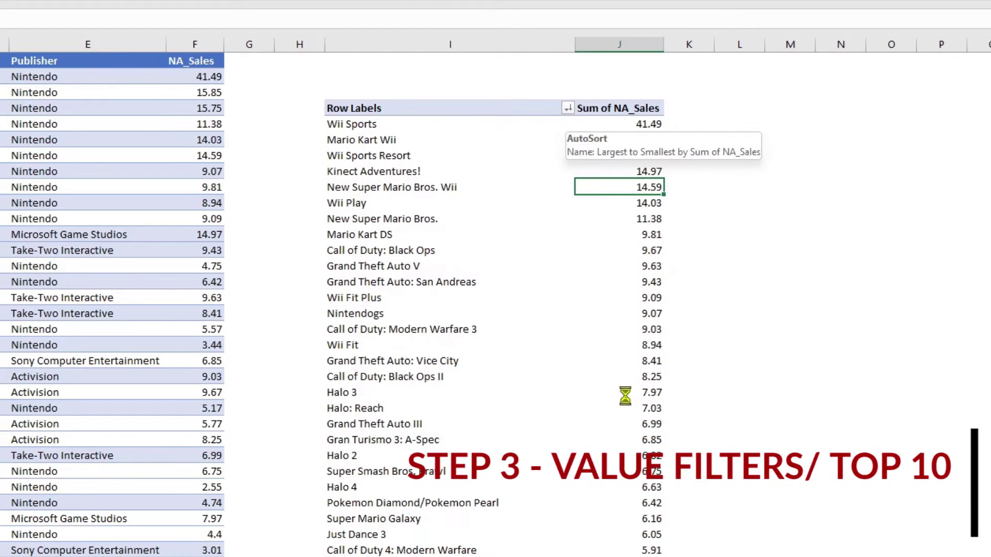
pyautogui.moveTo(569, 213); pyautogui.dragTo(378, 234)
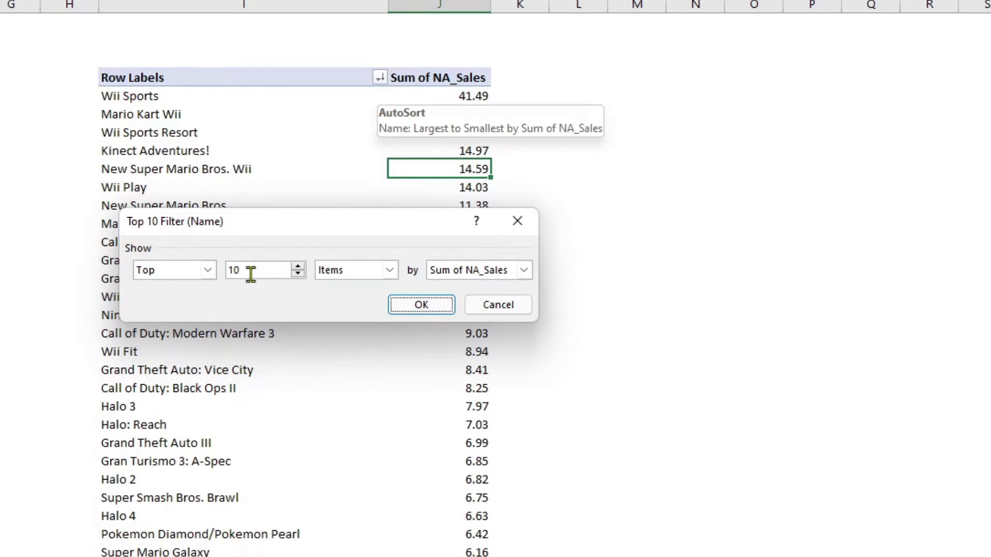
pyautogui.doubleClick(233, 270)
pyautogui.write('5')
pyautogui.click(425, 308)
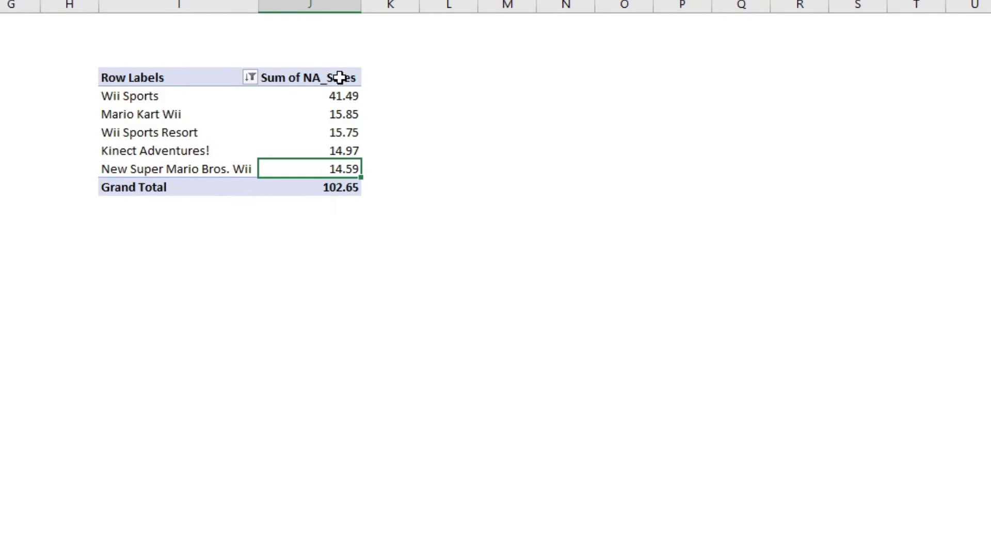
# - From inside the pivot, insert a slicer on the Platform field
pyautogui.click(392, 314)
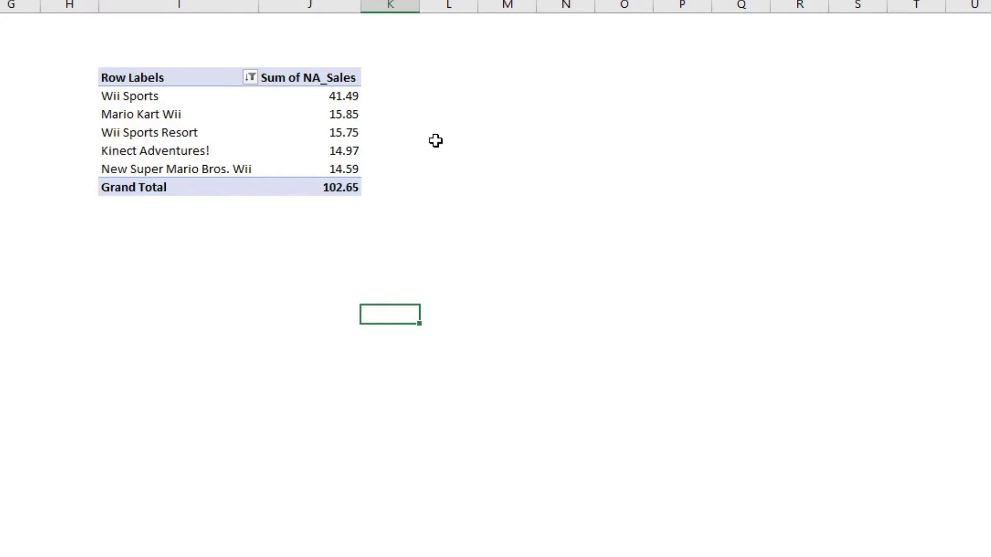
pyautogui.click(159, 132)
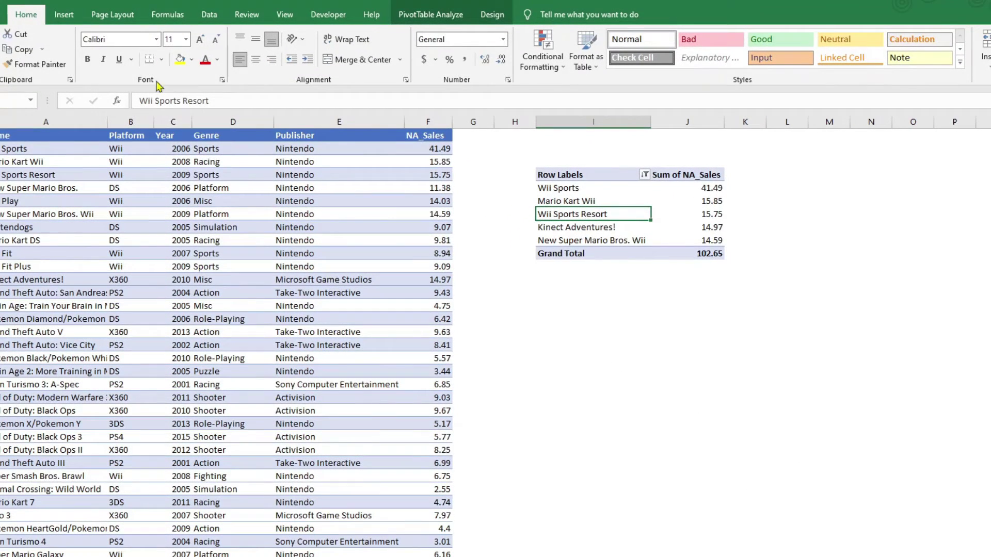
pyautogui.click(62, 12)
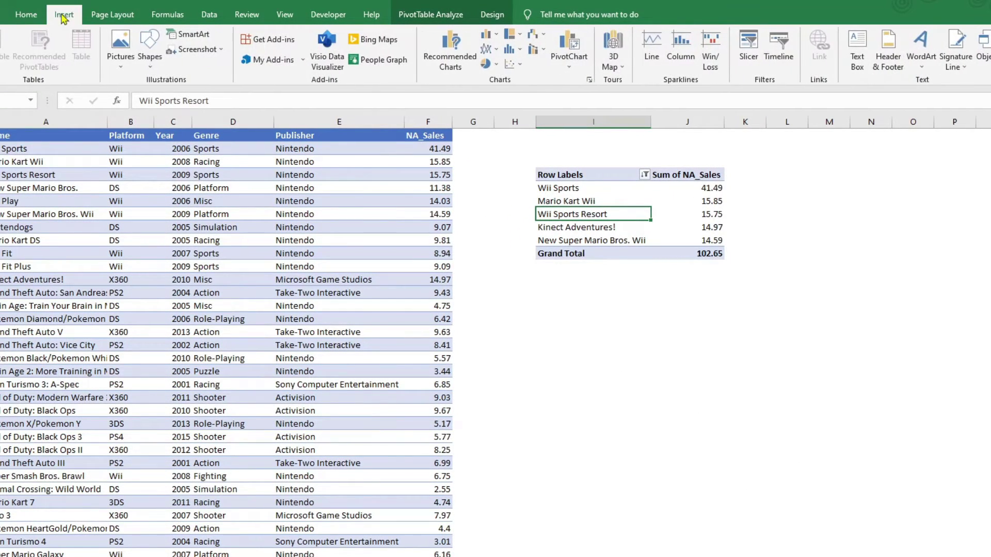
pyautogui.click(749, 66)
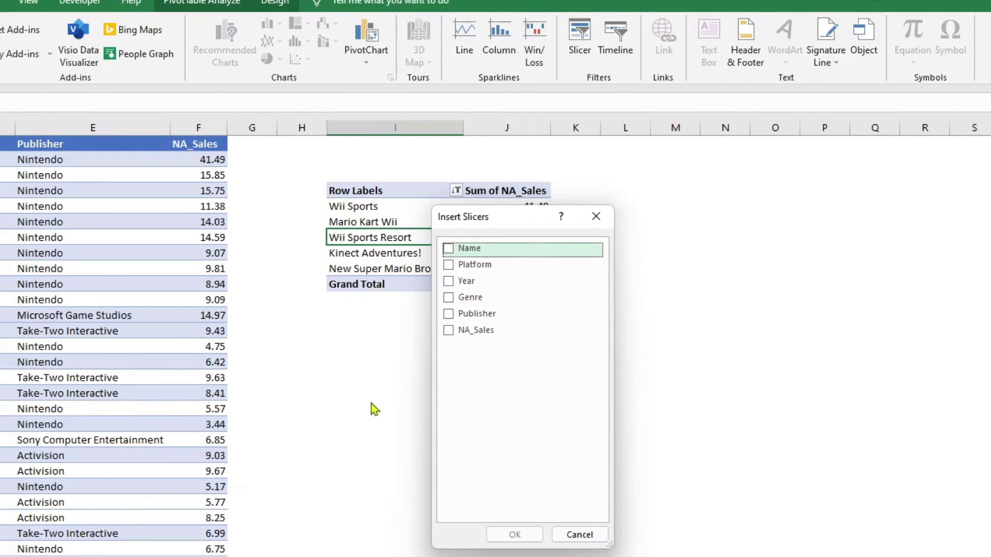
pyautogui.click(449, 265)
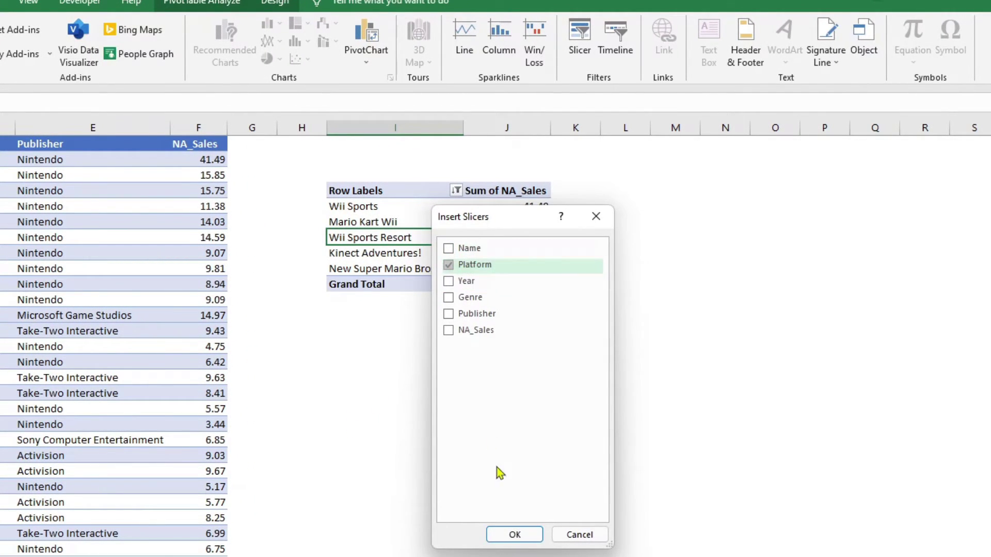
pyautogui.click(514, 534)
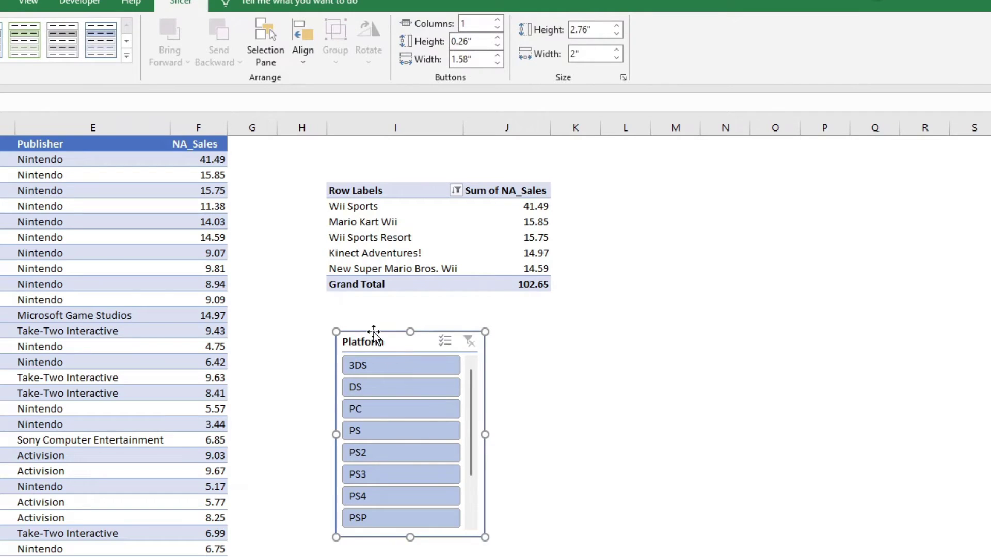
# - Move the slicer beside the pivot, set 4 columns, and resize it to 4.59 by 1.51 inches
pyautogui.moveTo(435, 332); pyautogui.dragTo(608, 182)
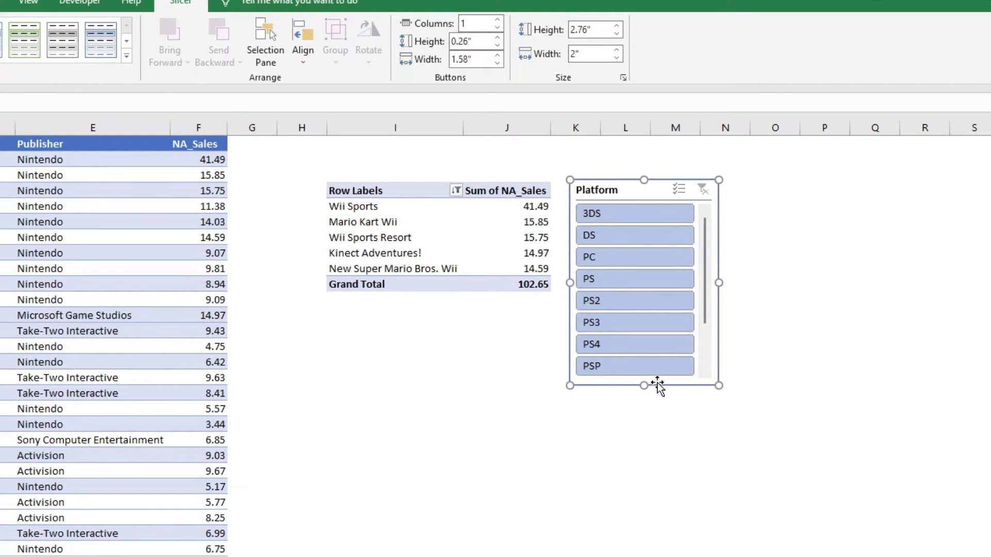
pyautogui.moveTo(640, 387); pyautogui.dragTo(642, 449)
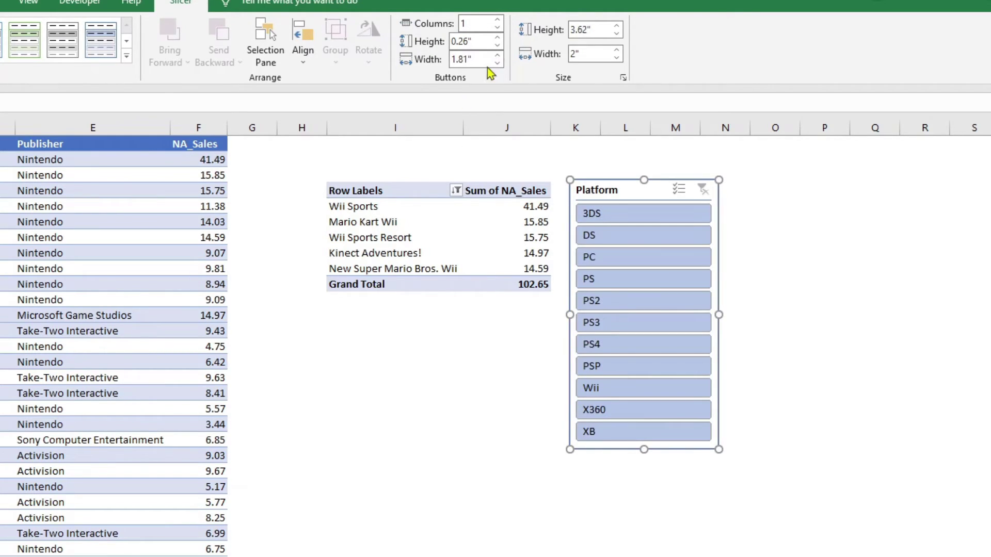
pyautogui.click(497, 20)
pyautogui.click(497, 20)
pyautogui.click(497, 20)
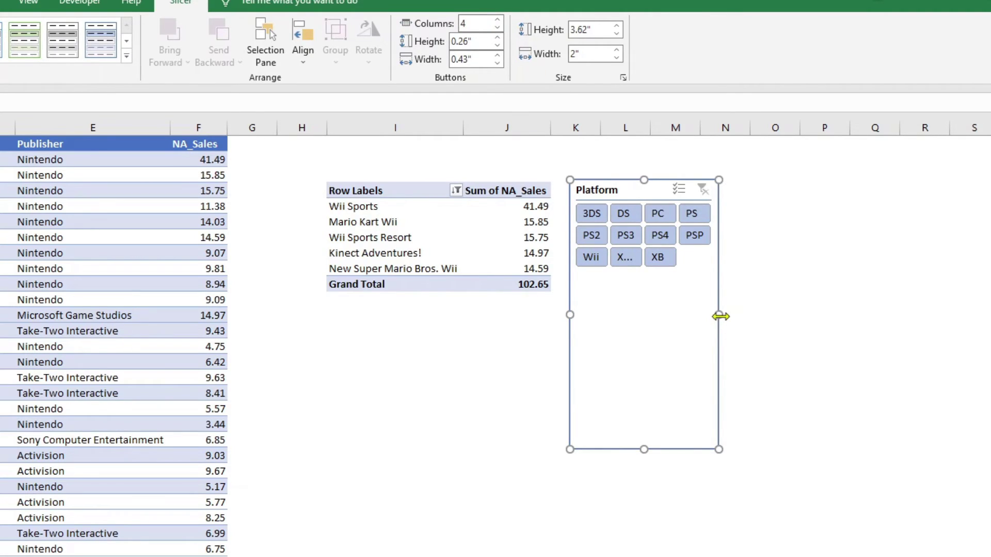
pyautogui.moveTo(719, 315); pyautogui.dragTo(912, 313)
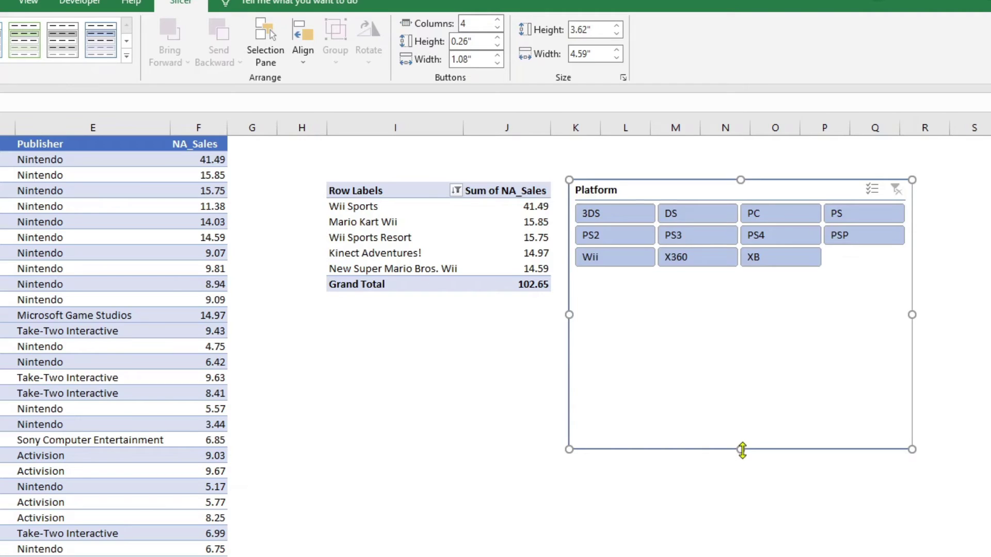
pyautogui.moveTo(741, 450); pyautogui.dragTo(745, 293)
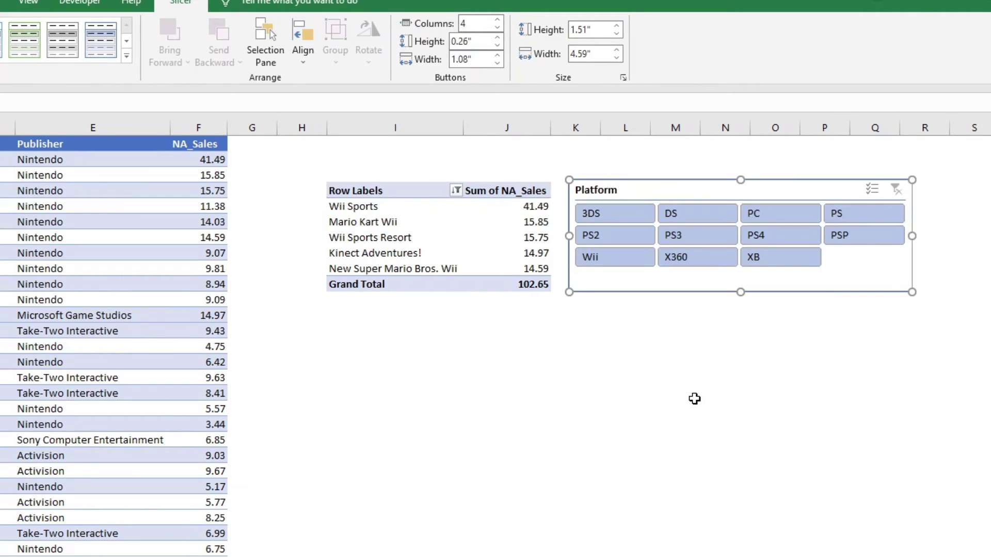
pyautogui.click(695, 392)
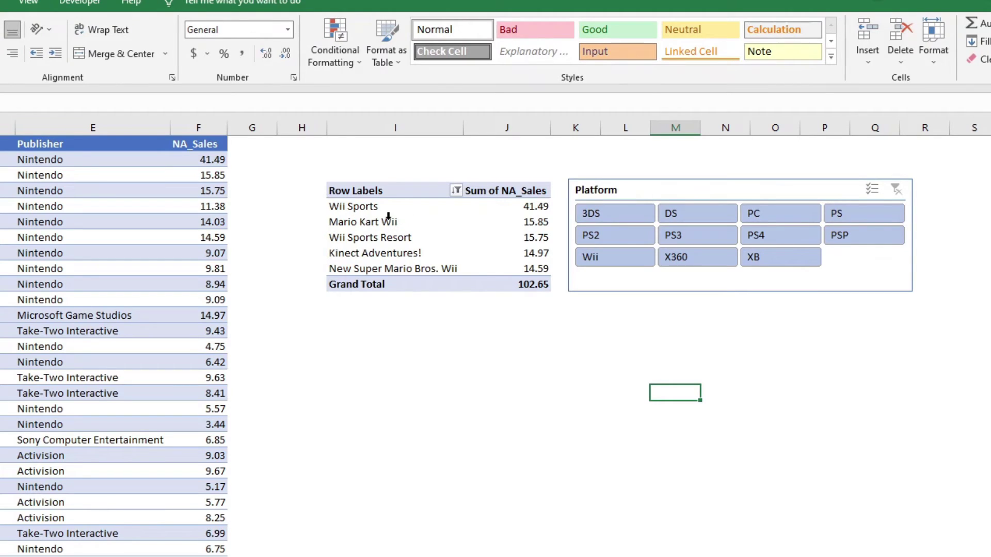
# - Select PS3, PS4 and PS2 in the slicer so the top 5 games total 37.45
pyautogui.click(701, 234)
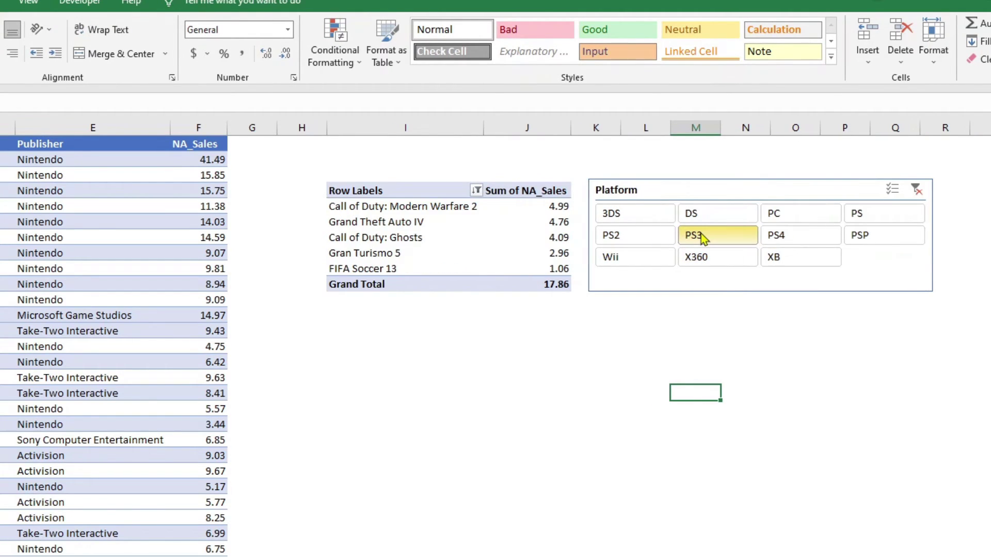
pyautogui.click(623, 236)
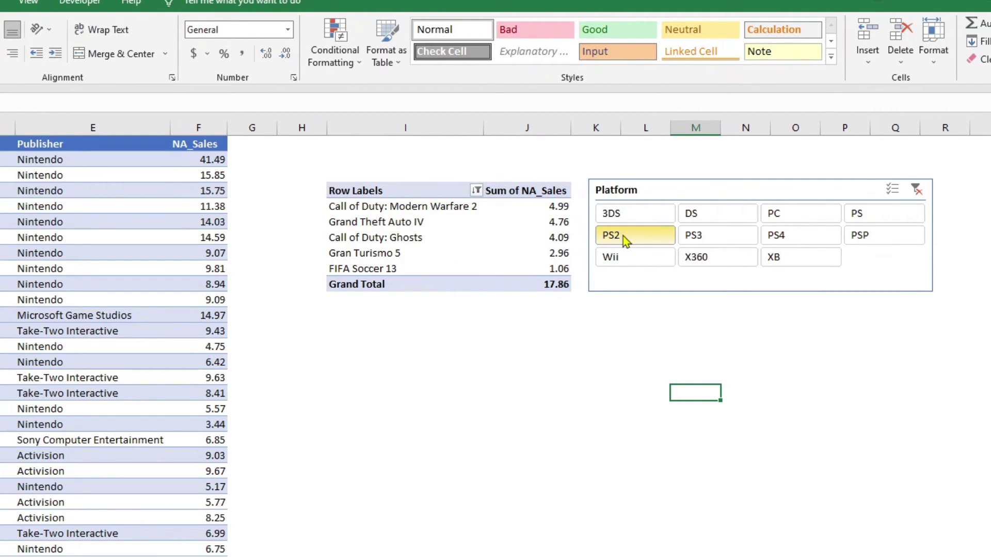
pyautogui.keyDown('ctrl'); pyautogui.click(709, 240); pyautogui.keyUp('ctrl')
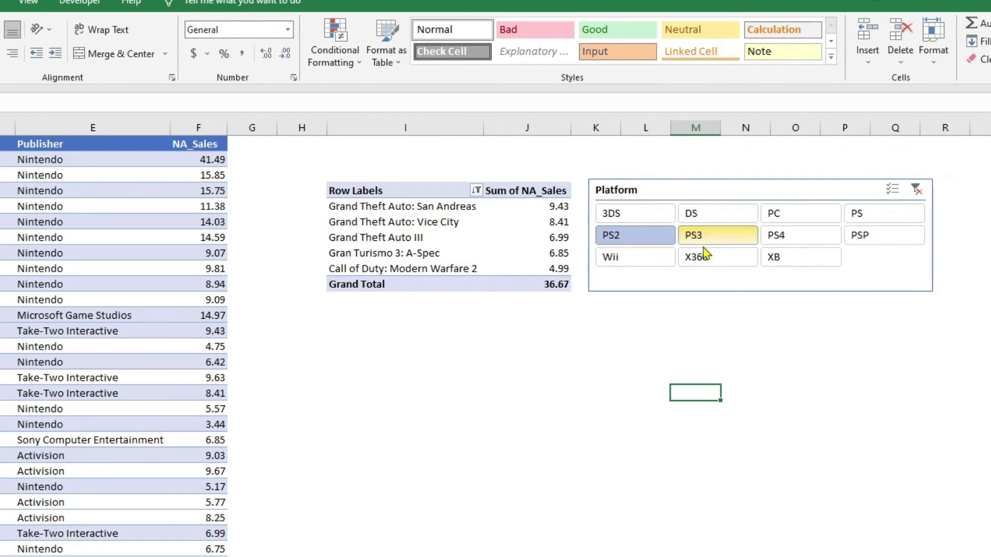
pyautogui.click(703, 244)
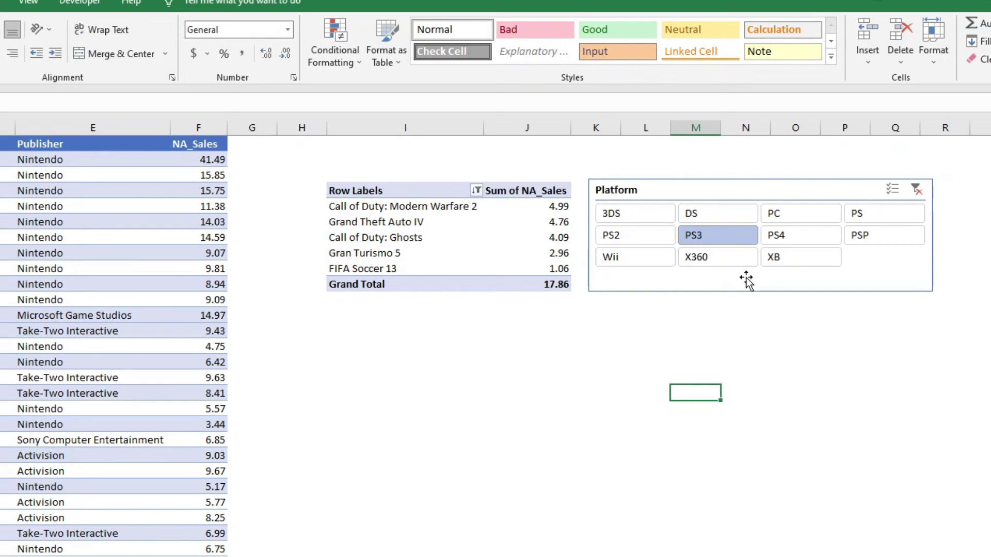
pyautogui.keyDown('ctrl'); pyautogui.click(776, 240); pyautogui.keyUp('ctrl')
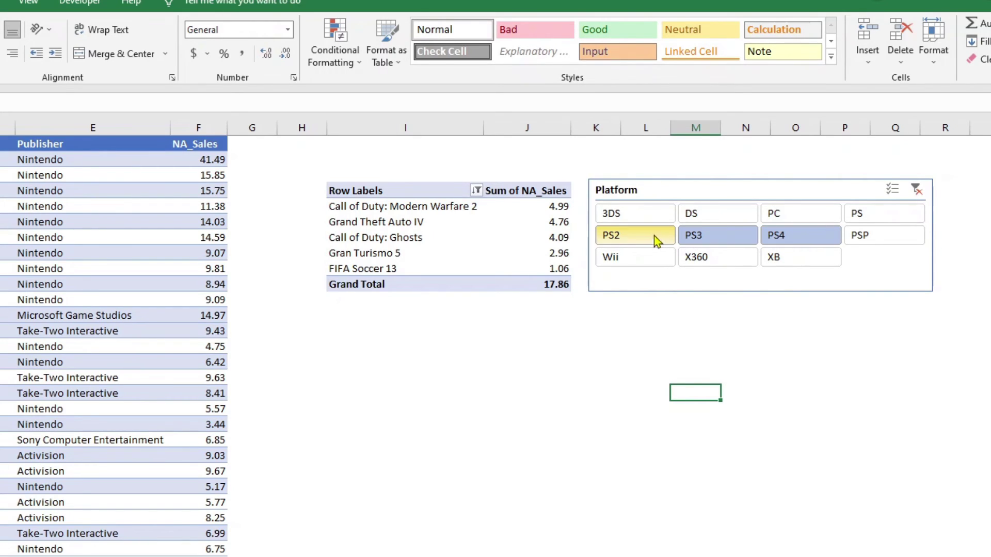
pyautogui.keyDown('ctrl'); pyautogui.click(641, 241); pyautogui.keyUp('ctrl')
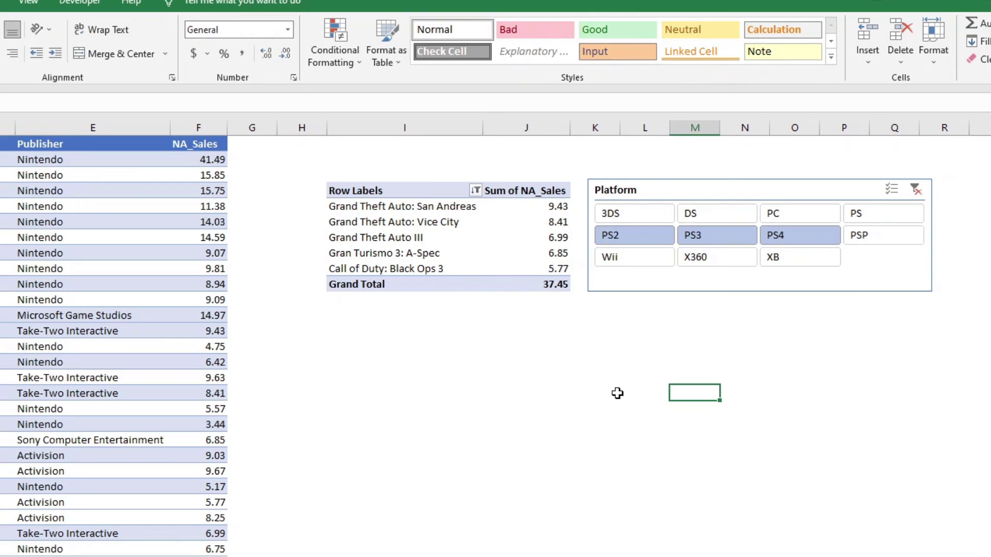